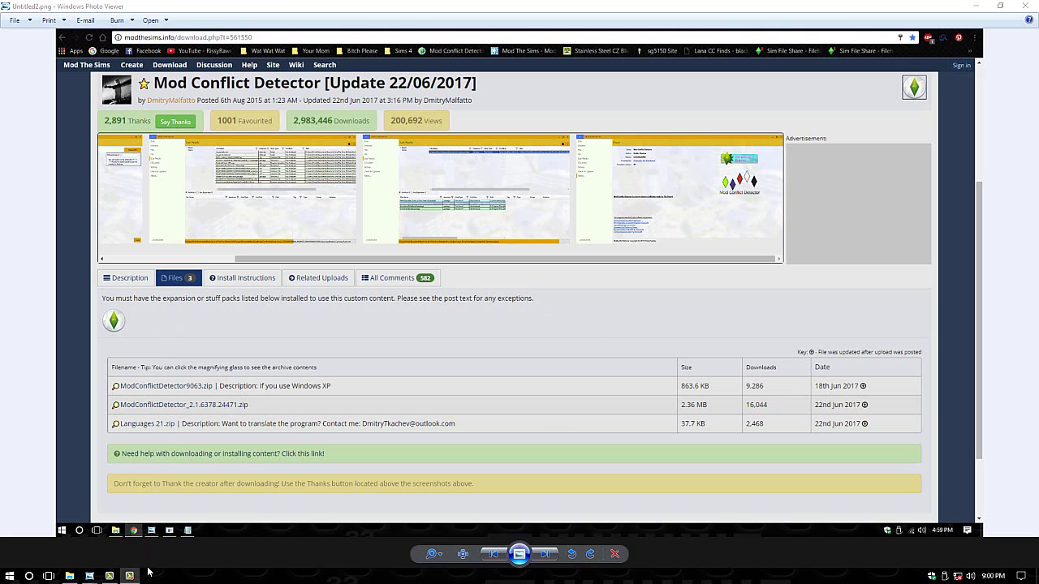
# Advance Photo Viewer to Untitled.png, the dtblog Mod Conflict Detector 2.1.6387.18271 download page
pyautogui.moveTo(130, 575)
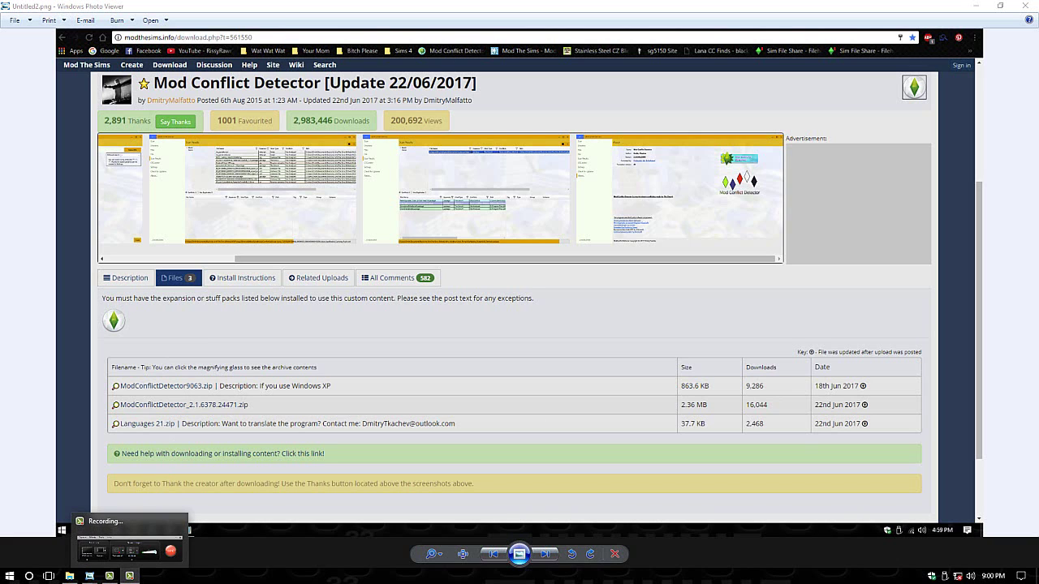
pyautogui.click(545, 554)
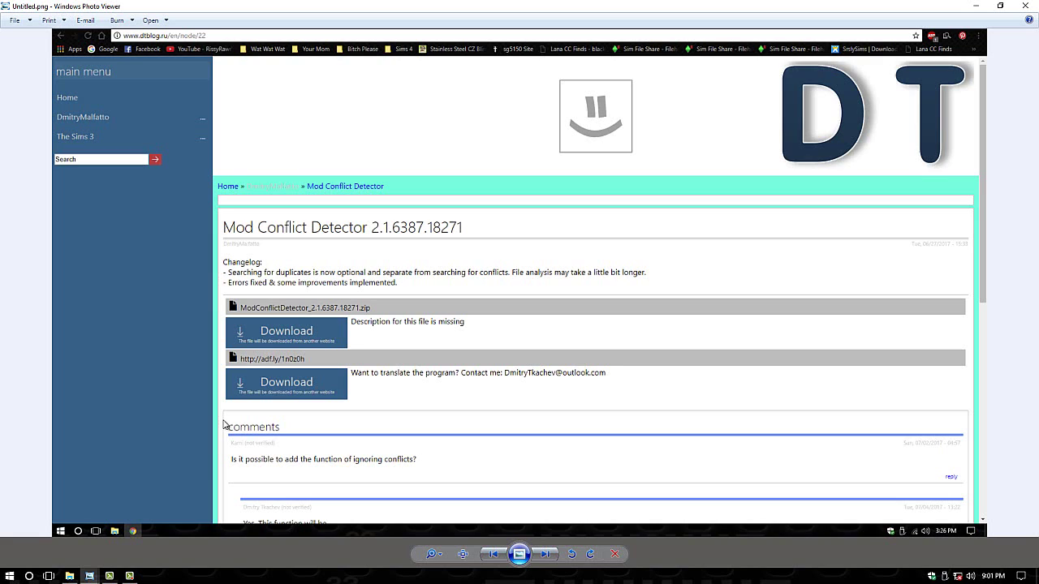
# Close Photo Viewer and launch ModConflictDetector.exe from its ModConflictDetector2.1.6387.18271 folder
pyautogui.click(1031, 5)
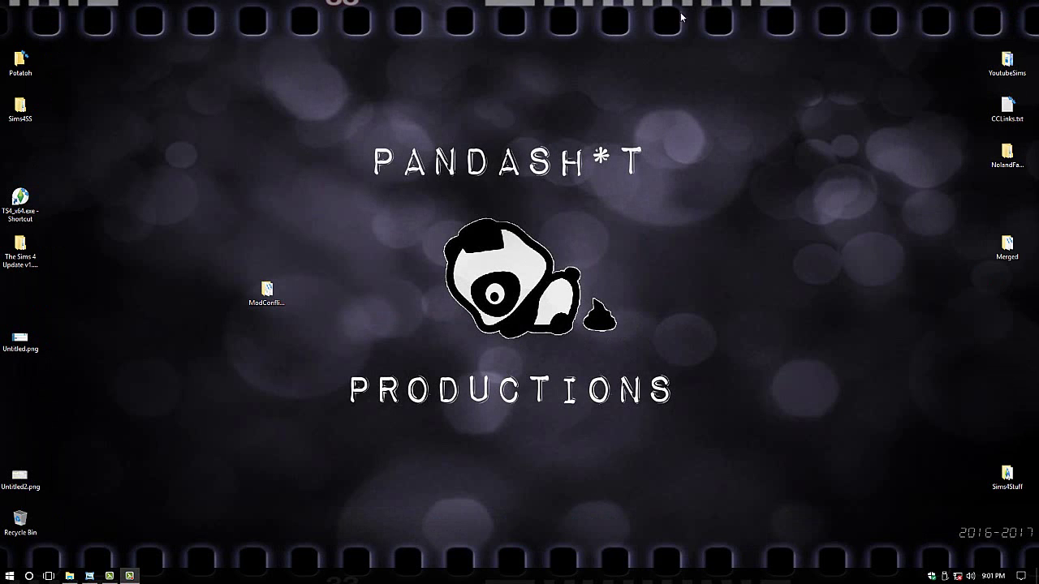
pyautogui.doubleClick(273, 292)
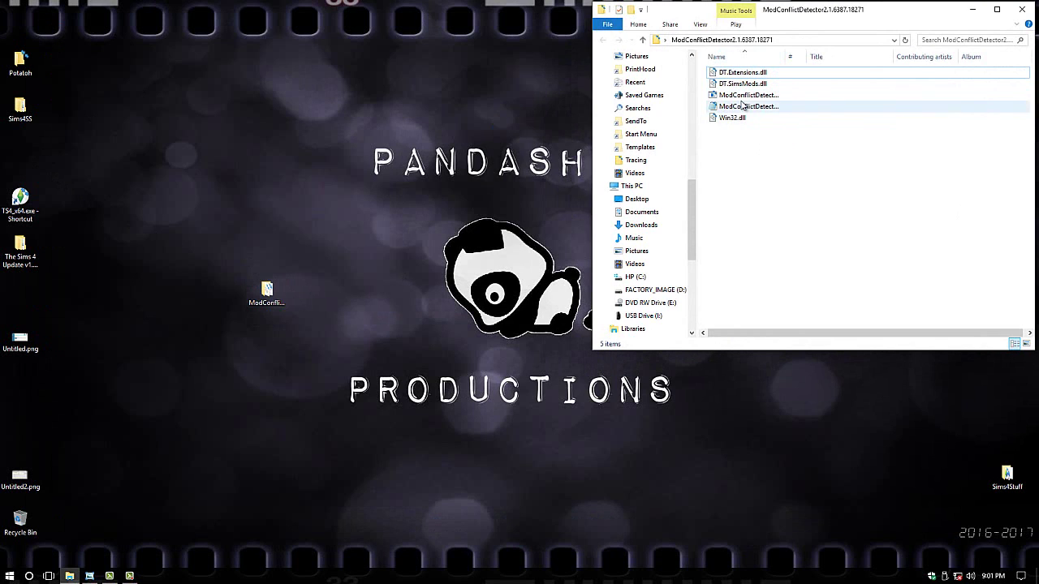
pyautogui.moveTo(741, 98)
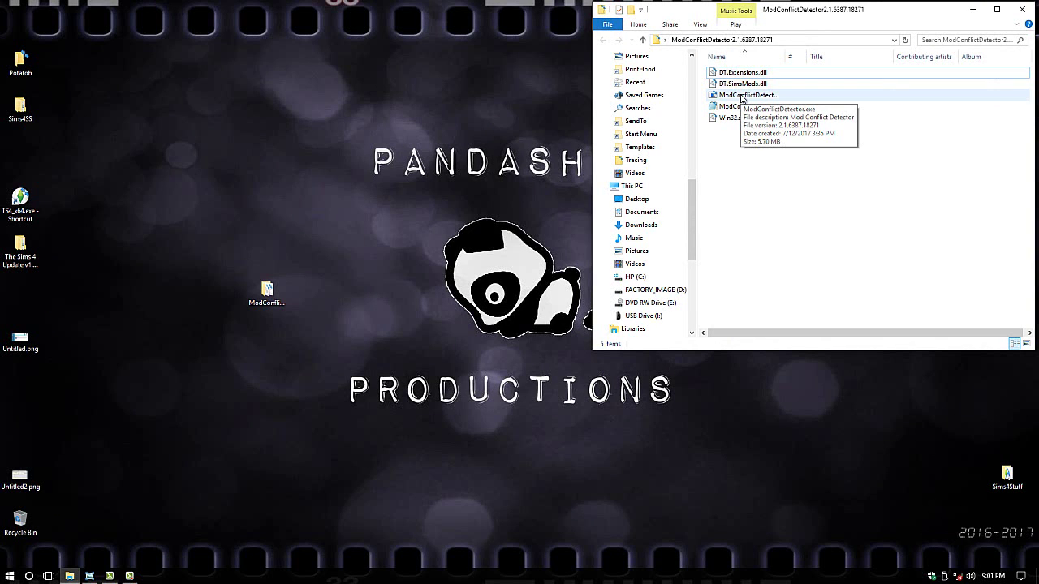
pyautogui.doubleClick(742, 96)
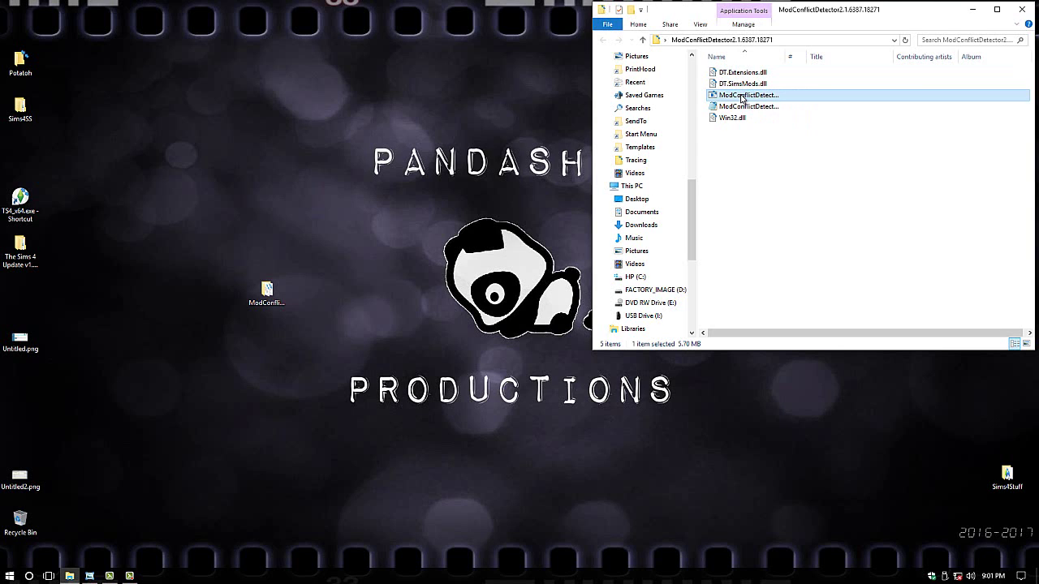
pyautogui.doubleClick(742, 99)
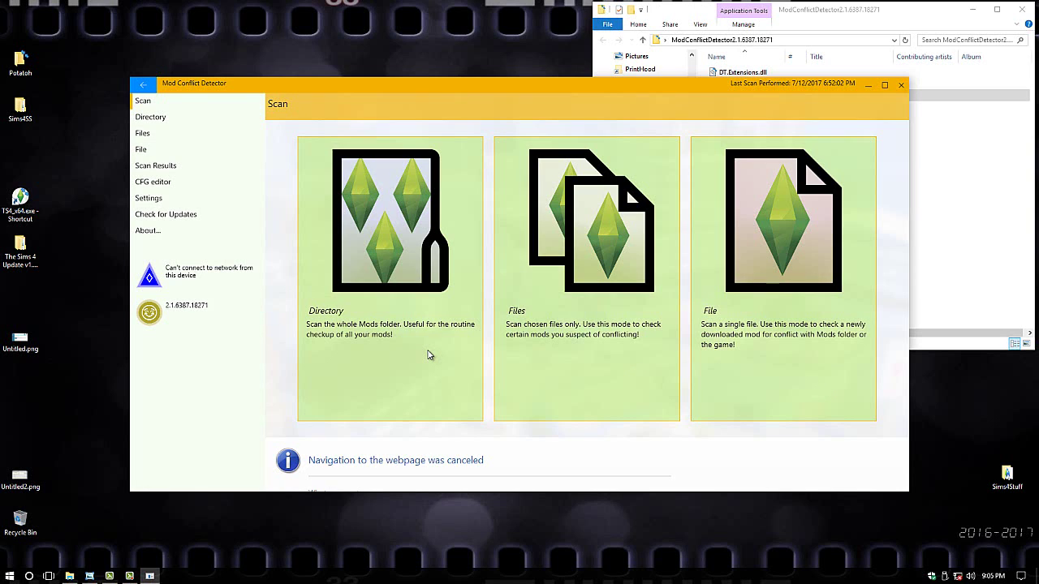
# Show the Settings page with the Sims 4 Mods folder as default scan path
pyautogui.click(161, 203)
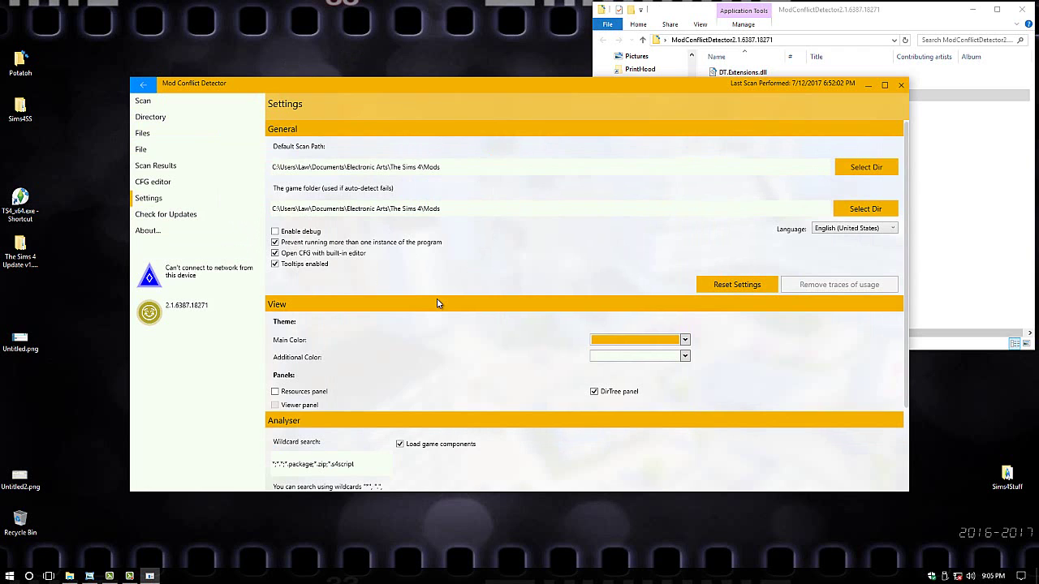
pyautogui.scroll(-3, 437, 304)
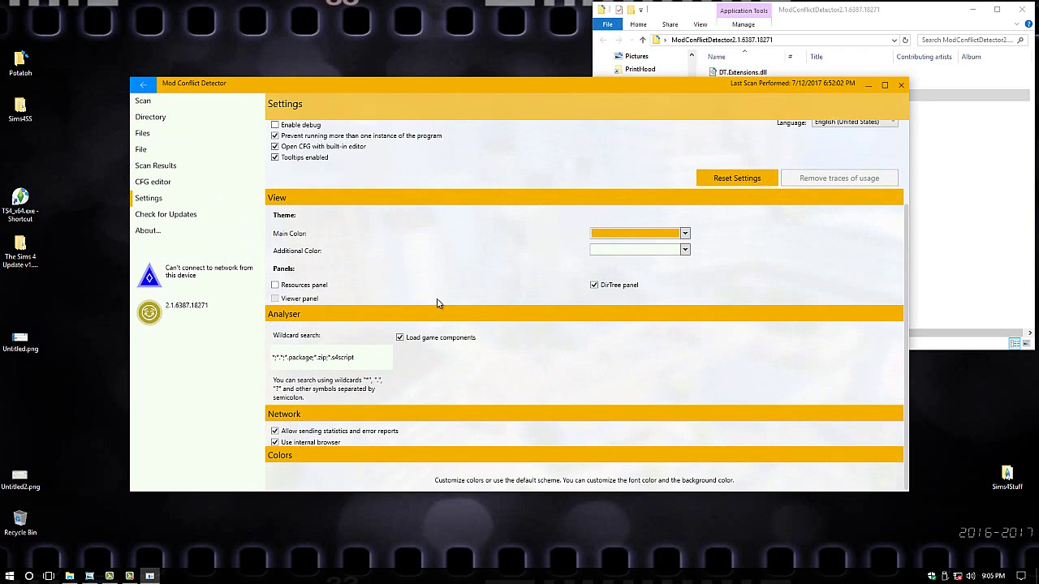
pyautogui.scroll(3, 437, 304)
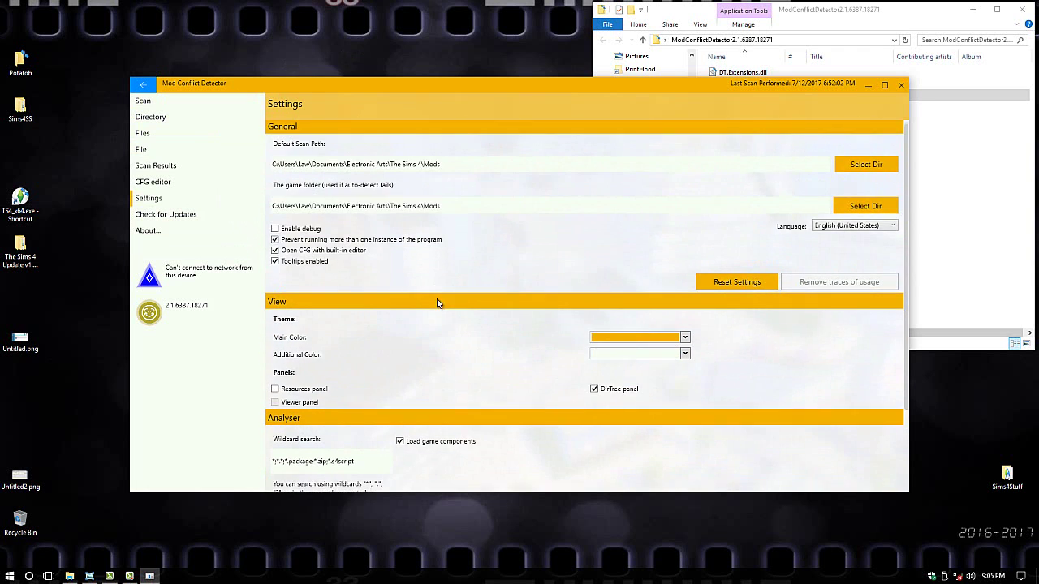
pyautogui.click(685, 340)
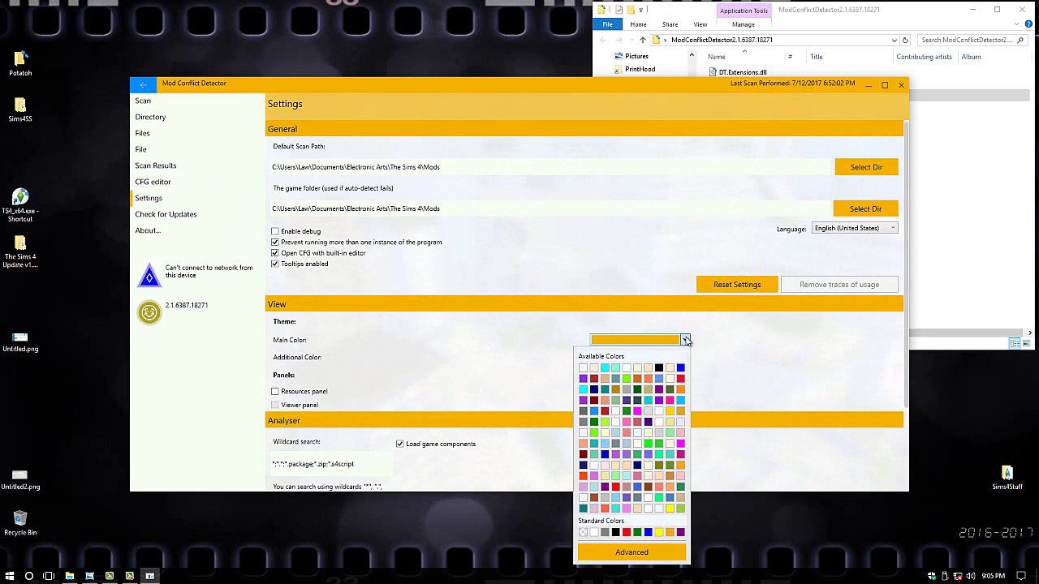
pyautogui.click(685, 340)
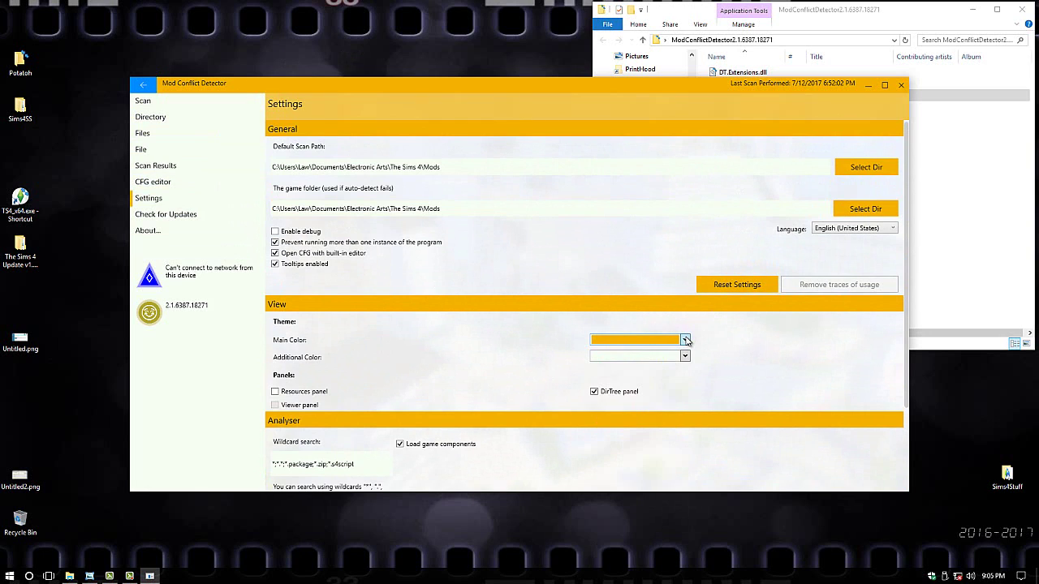
# Switch the detector to its Files scan page and move its window up-left
pyautogui.click(163, 168)
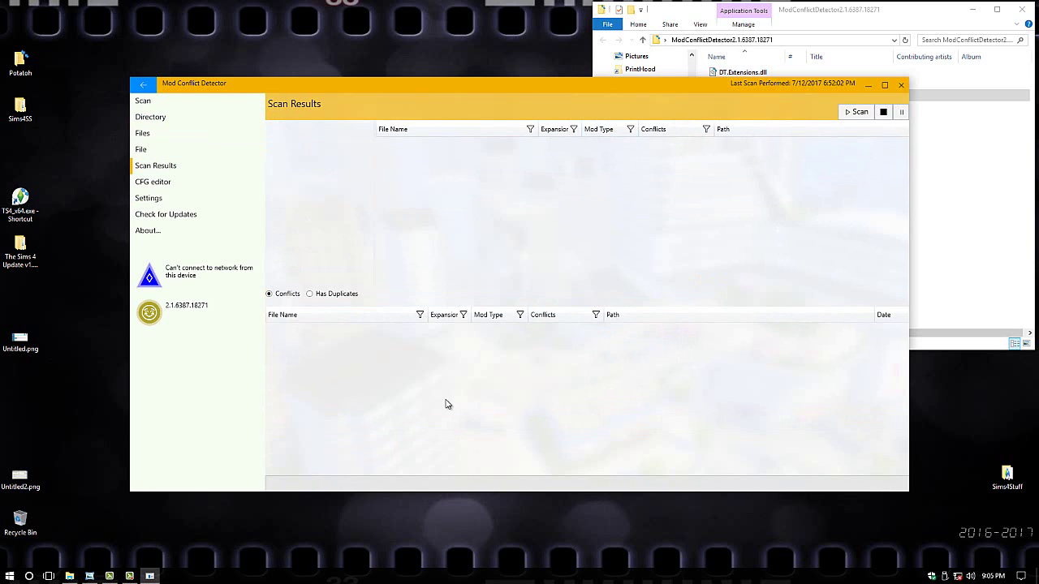
pyautogui.click(158, 120)
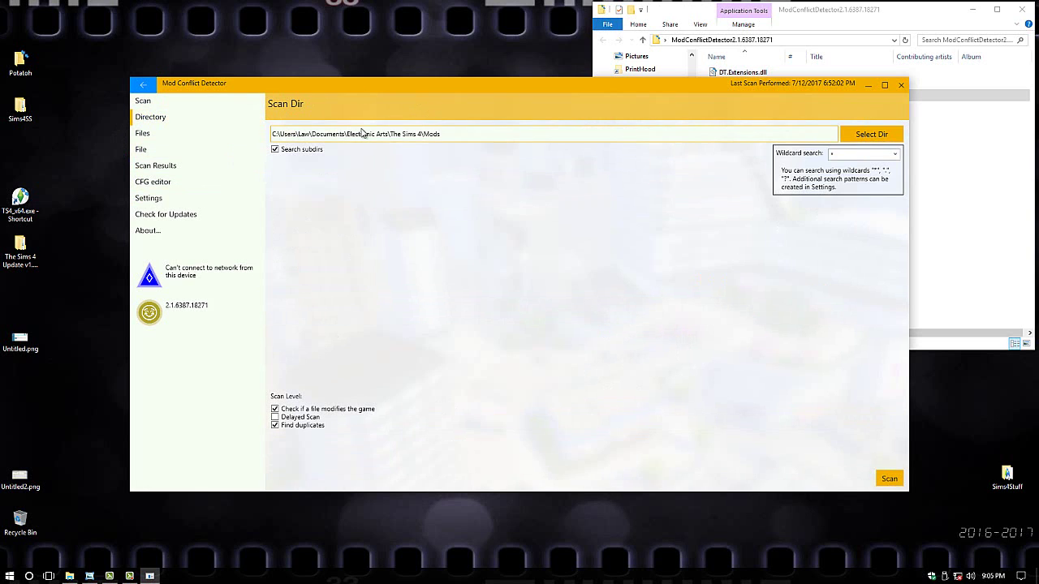
pyautogui.click(170, 138)
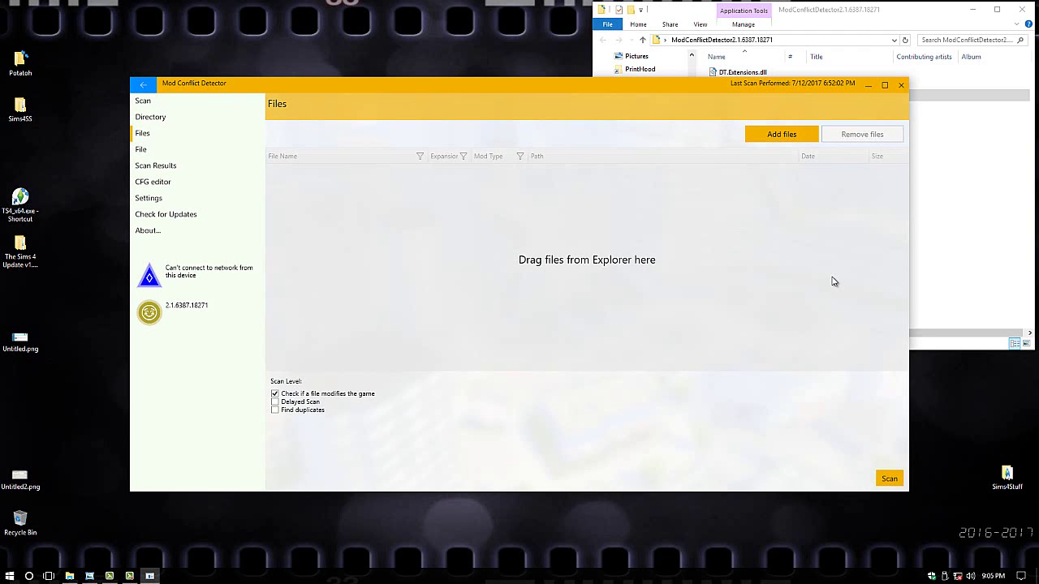
pyautogui.moveTo(532, 84); pyautogui.dragTo(427, 35)
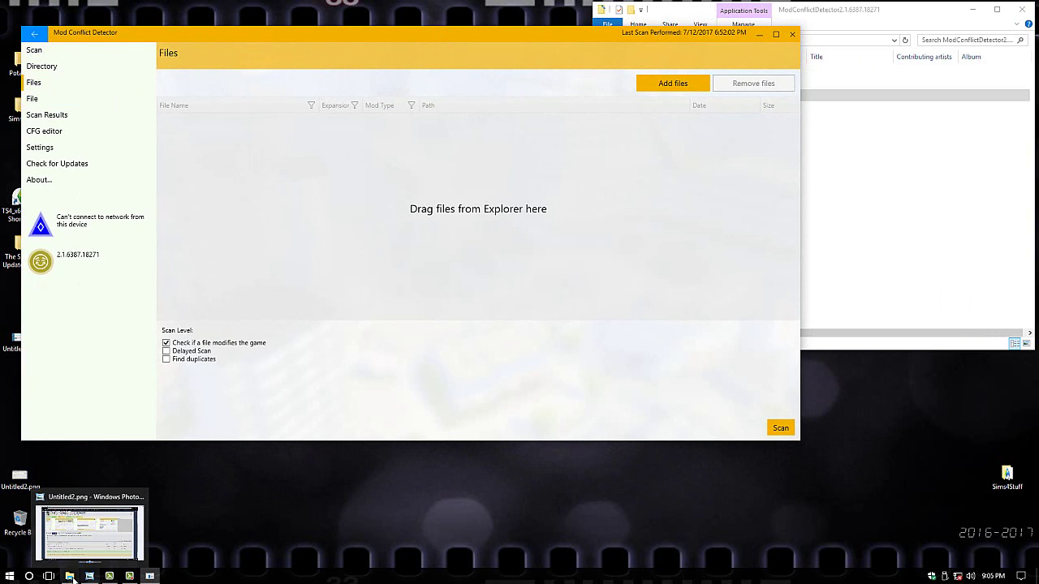
# Open a new File Explorer window at Documents and select Electronic Arts
pyautogui.rightClick(71, 577)
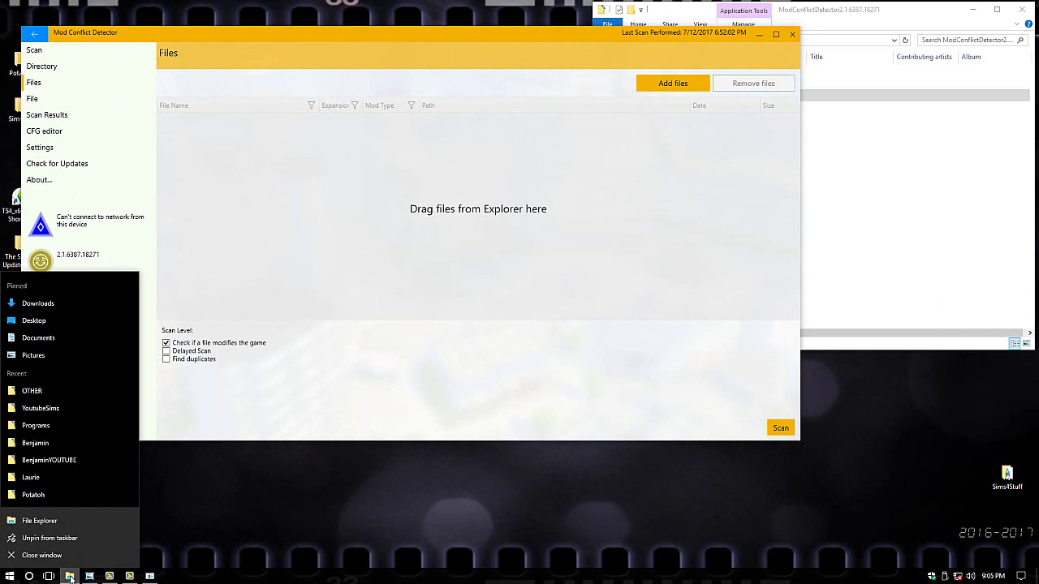
pyautogui.click(728, 308)
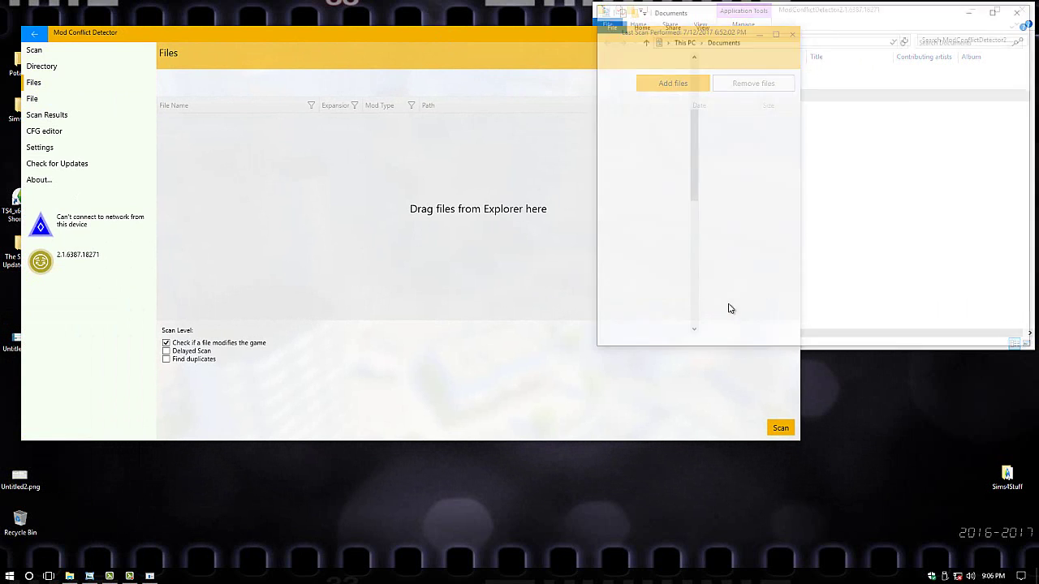
pyautogui.click(734, 130)
# Navigate Explorer into Electronic Arts > The Sims 4 > Mods
pyautogui.doubleClick(733, 130)
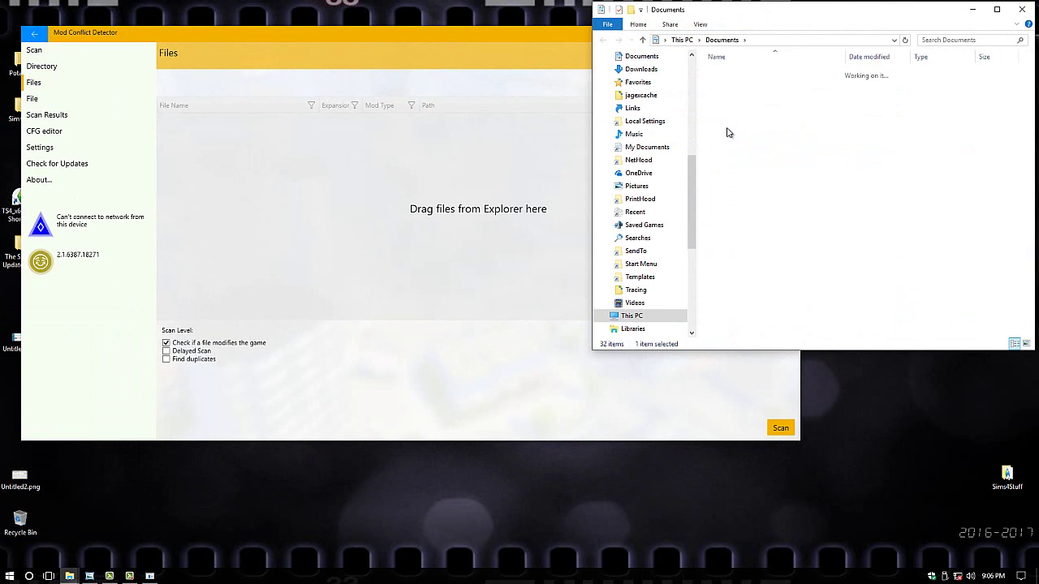
pyautogui.click(729, 75)
pyautogui.doubleClick(729, 75)
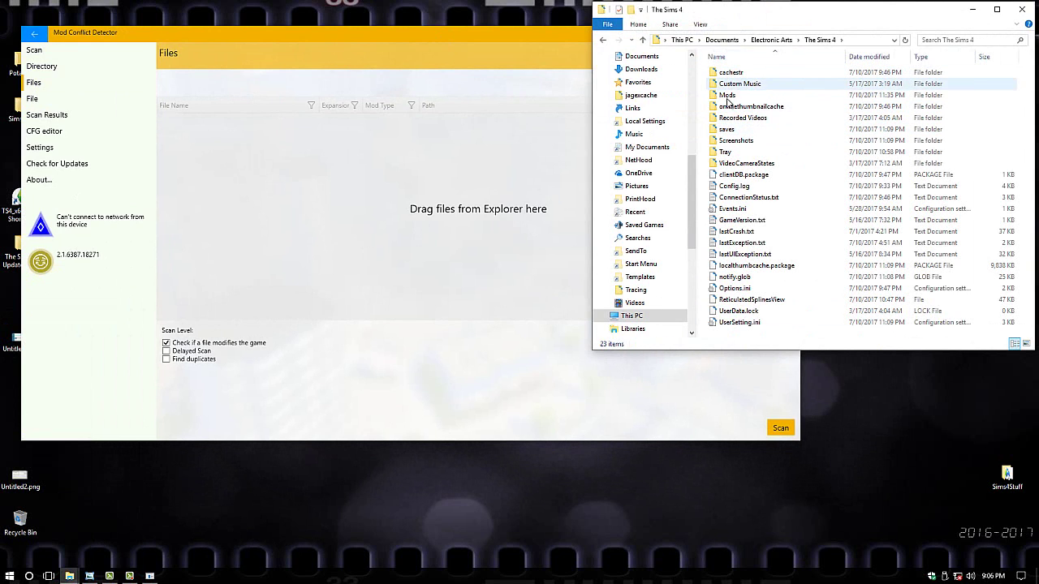
pyautogui.click(727, 97)
pyautogui.doubleClick(729, 99)
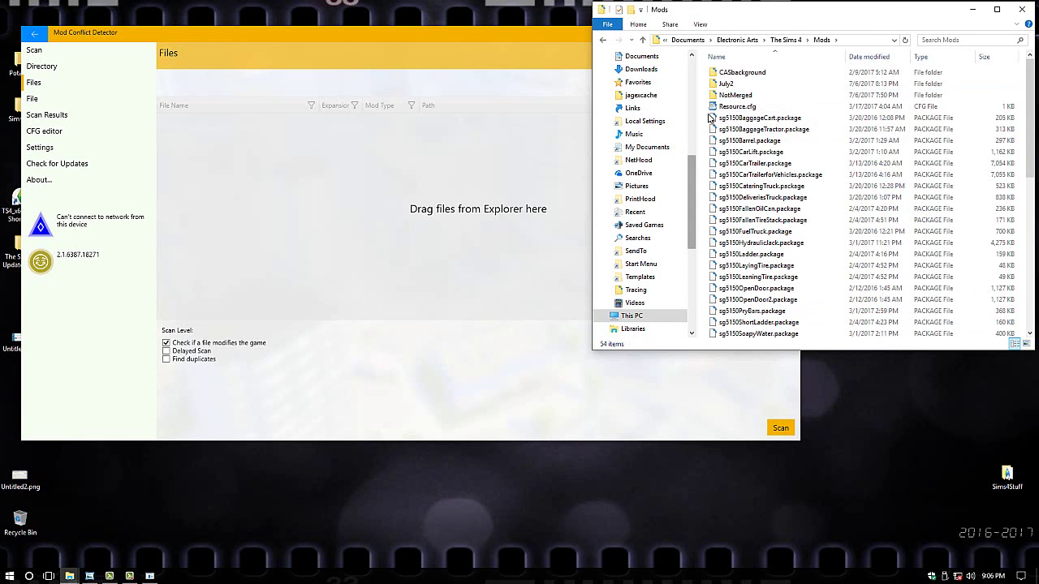
# Drag the selected Mods package files onto the Files list, then close Explorer
pyautogui.moveTo(707, 120); pyautogui.dragTo(838, 429)
pyautogui.moveTo(756, 199); pyautogui.dragTo(460, 259)
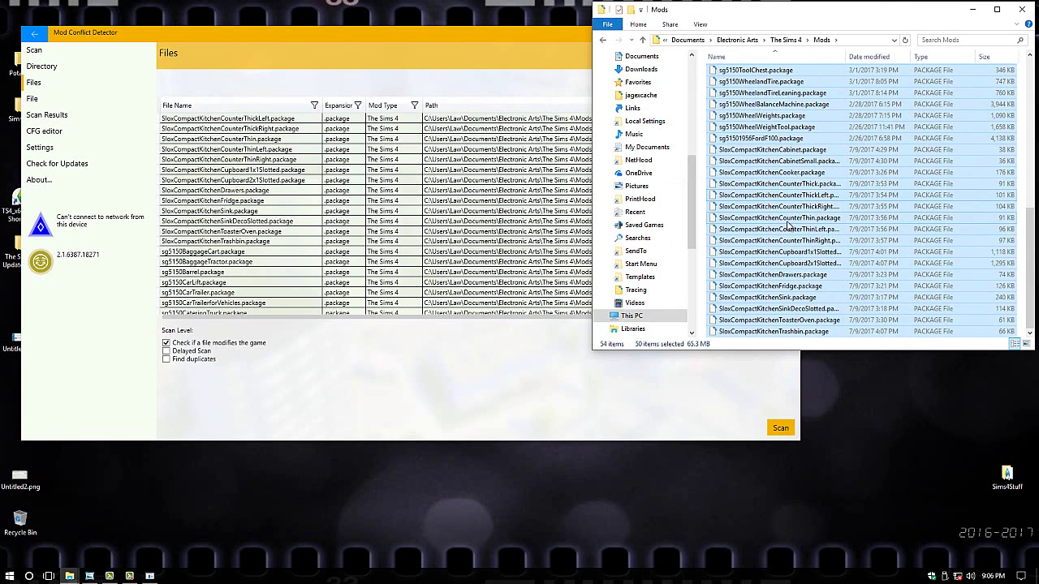
pyautogui.scroll(10, 789, 227)
pyautogui.doubleClick(736, 95)
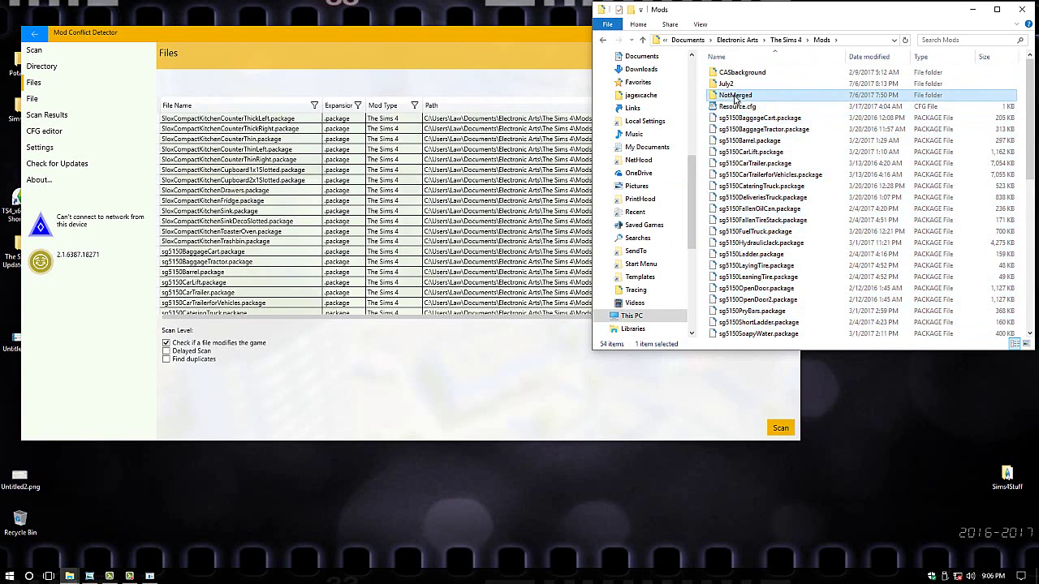
pyautogui.click(1023, 10)
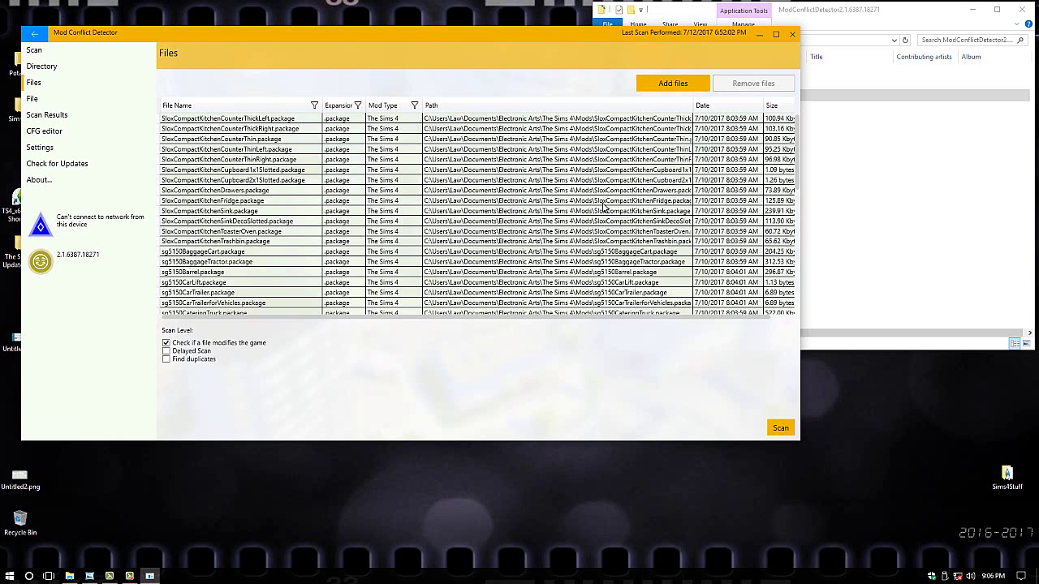
# Review the loaded packages and enable Find duplicates under Scan Level
pyautogui.scroll(-8, 604, 208)
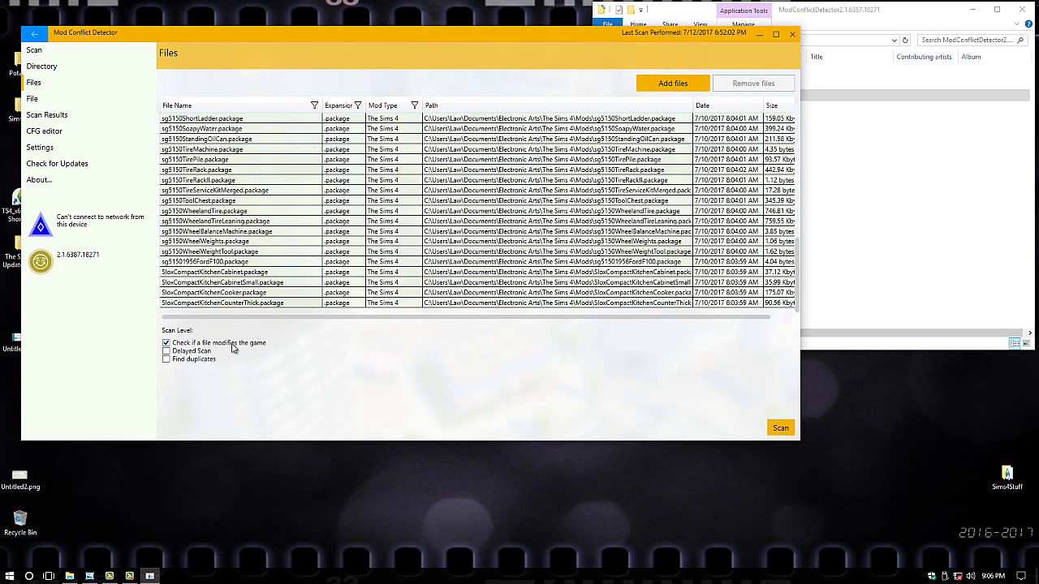
pyautogui.click(166, 359)
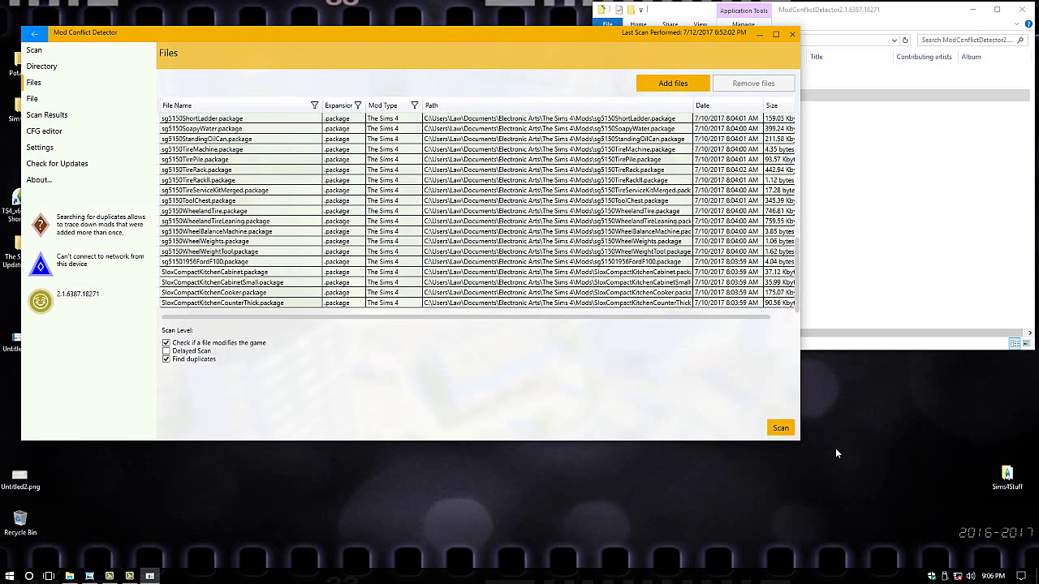
# Start the scan and watch packages get flagged Game modifiers or Not Analyzed
pyautogui.click(781, 429)
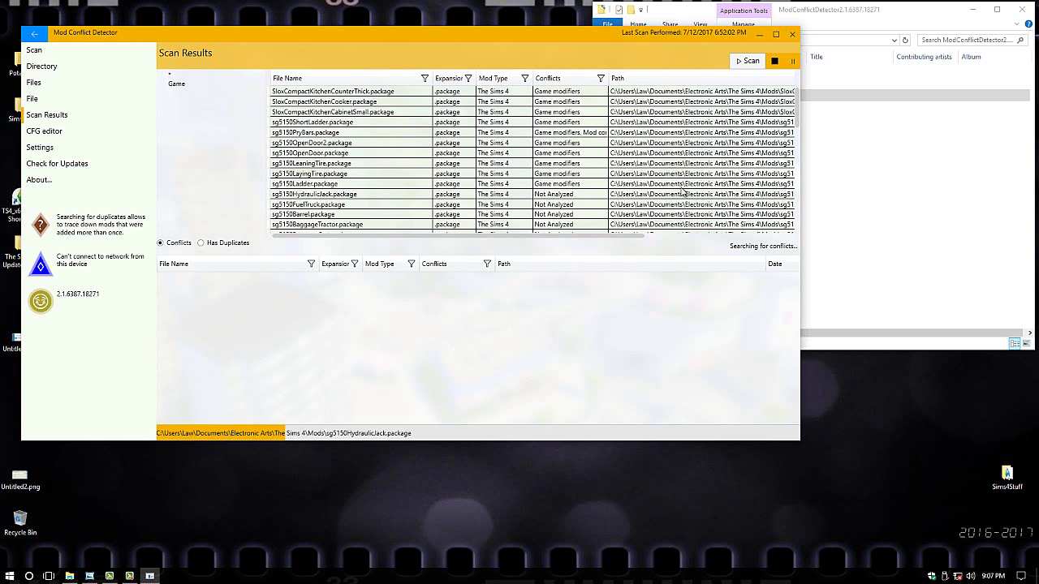
pyautogui.scroll(-4, 690, 191)
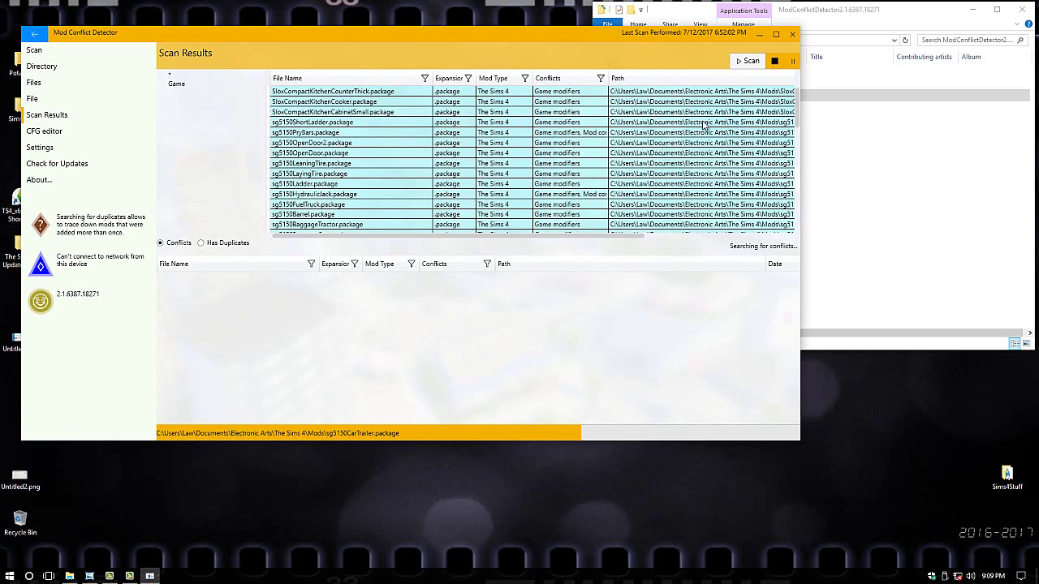
pyautogui.scroll(-1, 635, 149)
# Select sg5150FallenTireStack.package and bring up actions for its single listed conflict
pyautogui.scroll(-1, 636, 149)
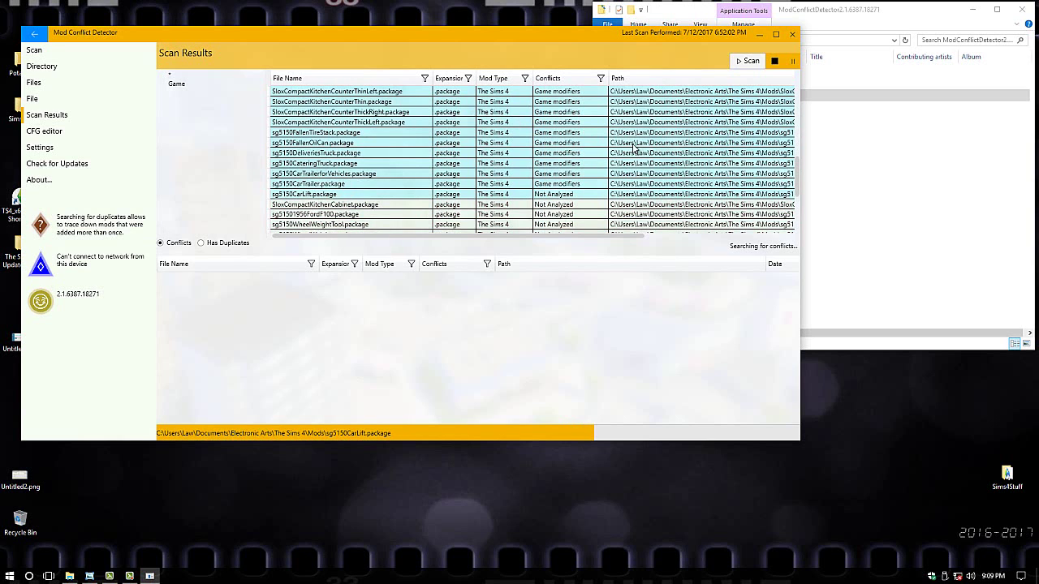
pyautogui.click(362, 136)
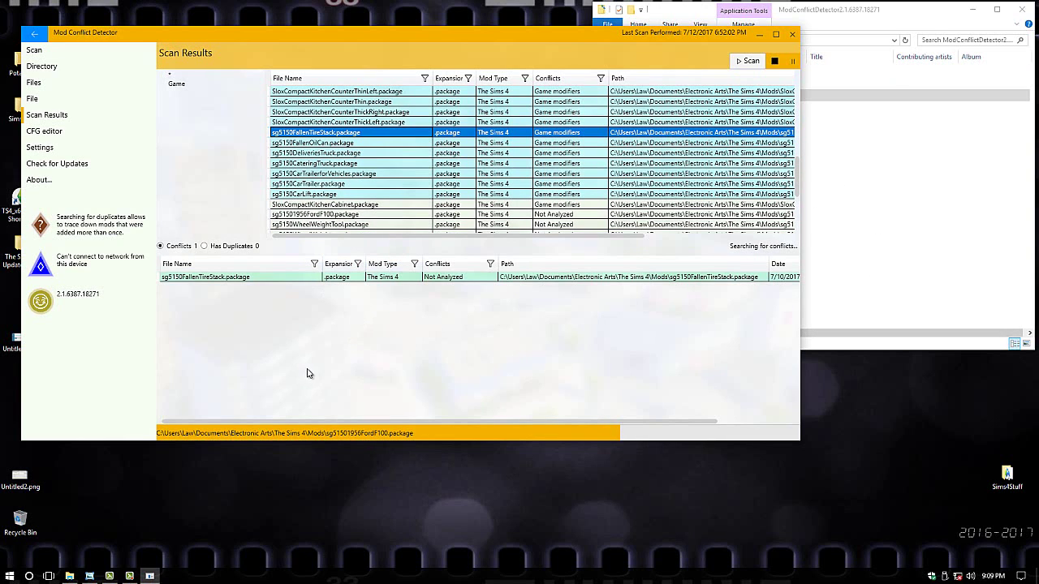
pyautogui.rightClick(227, 282)
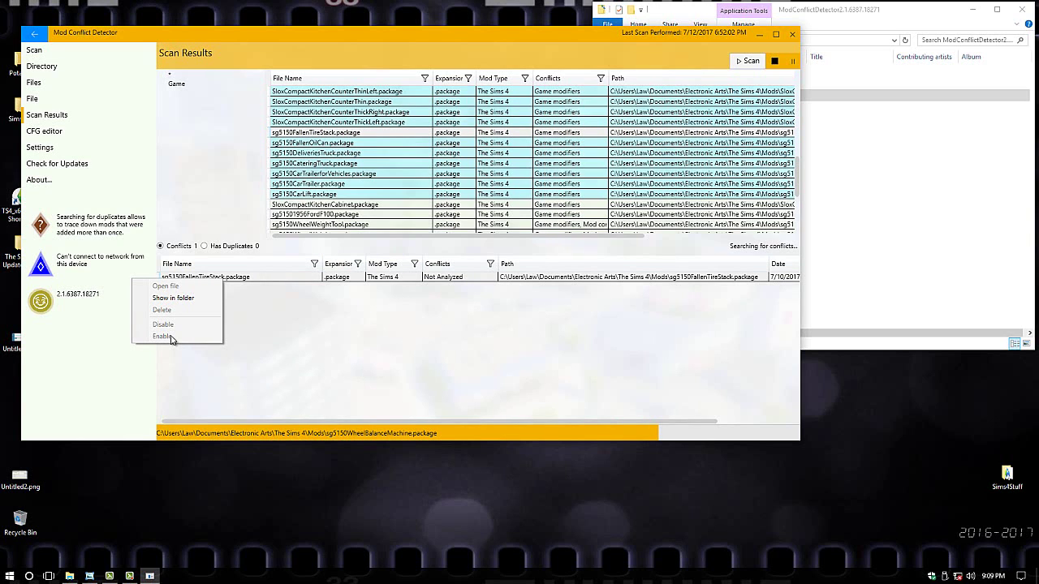
# Dismiss the context menu and follow the scan down to sg5150TireServiceKitMerged.package
pyautogui.click(317, 347)
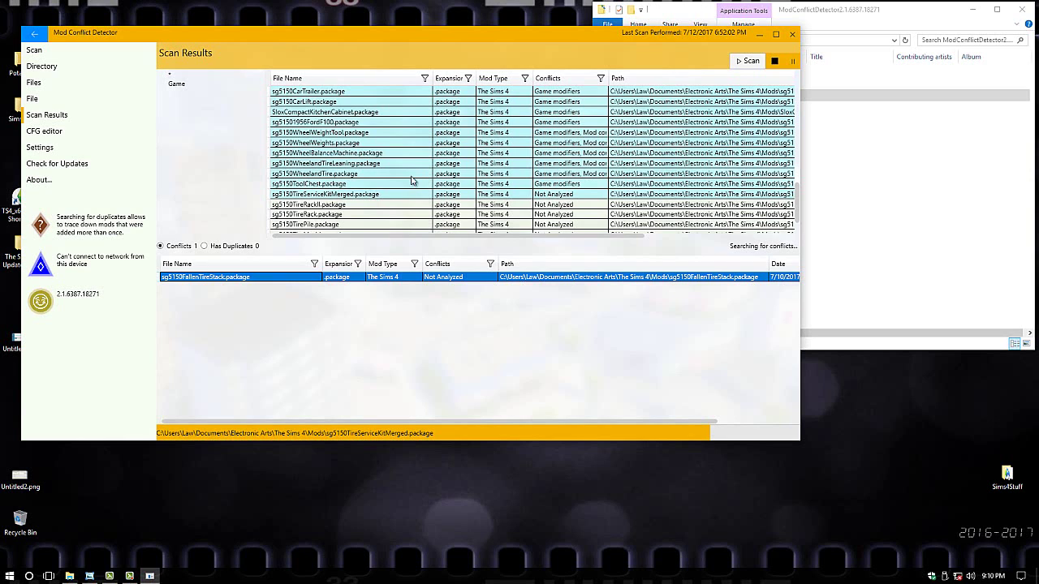
pyautogui.scroll(-1, 414, 180)
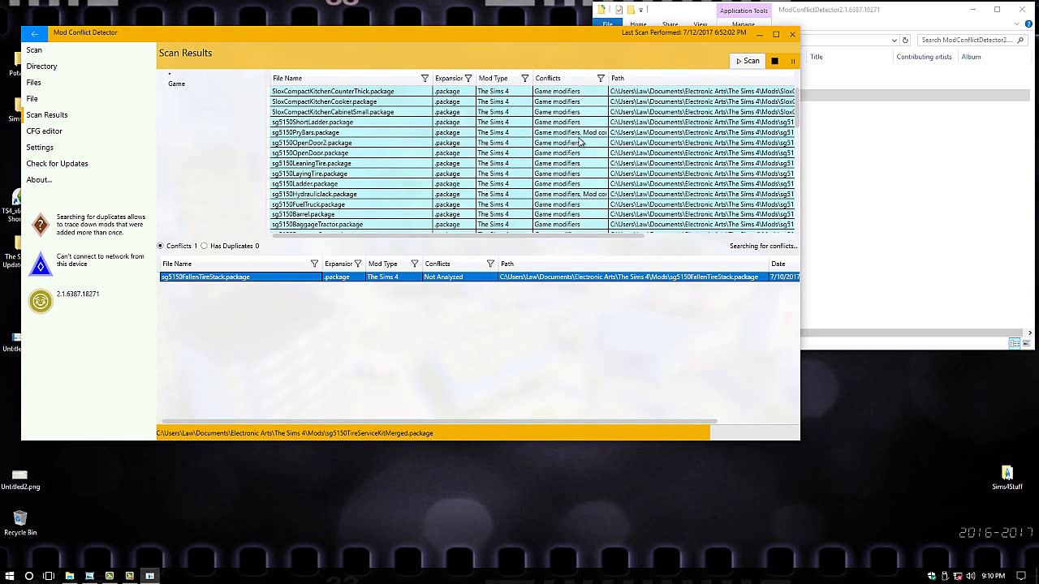
pyautogui.scroll(-4, 507, 147)
pyautogui.scroll(-5, 507, 147)
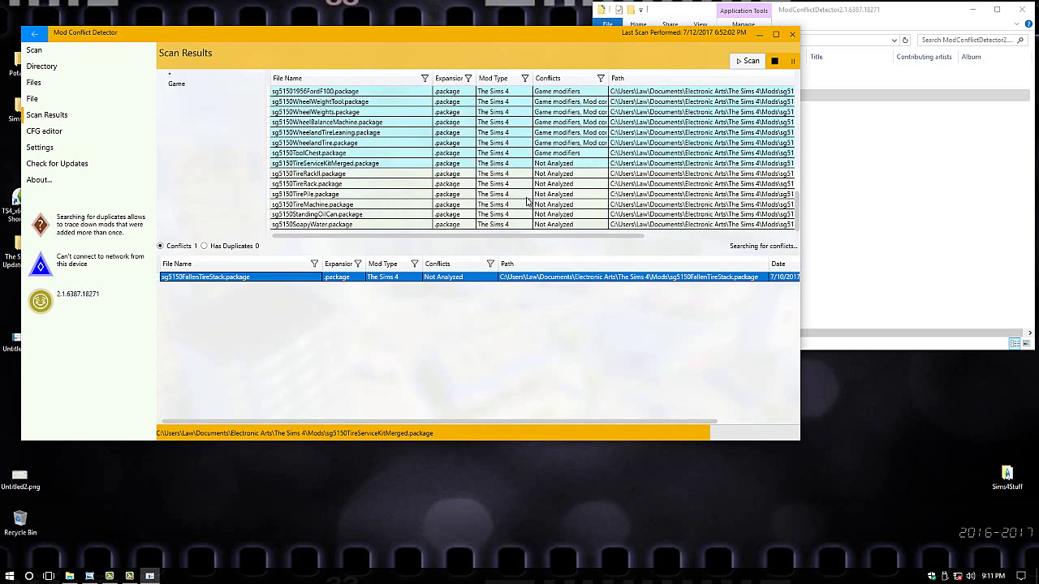
pyautogui.scroll(5, 527, 200)
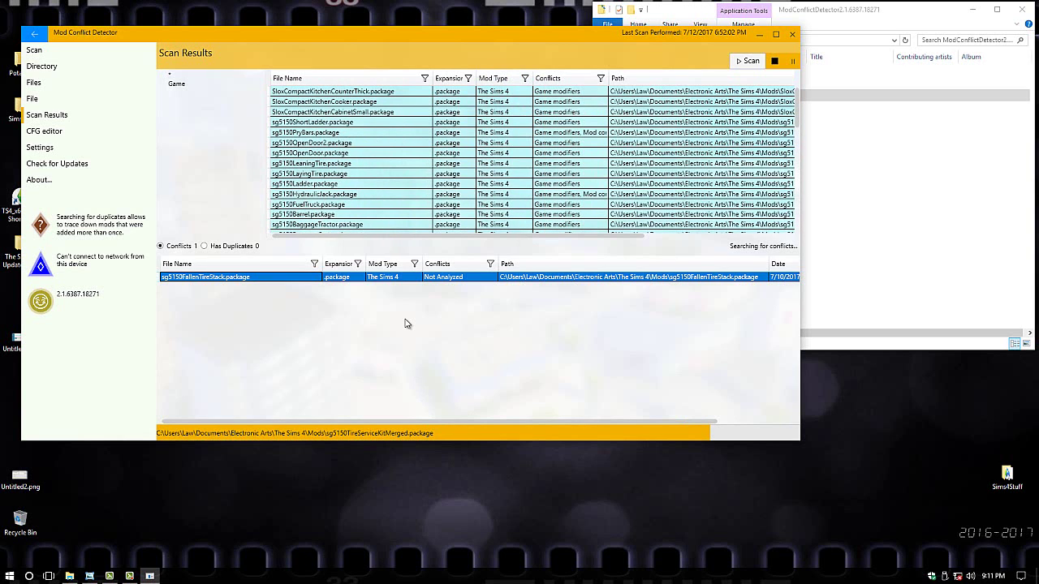